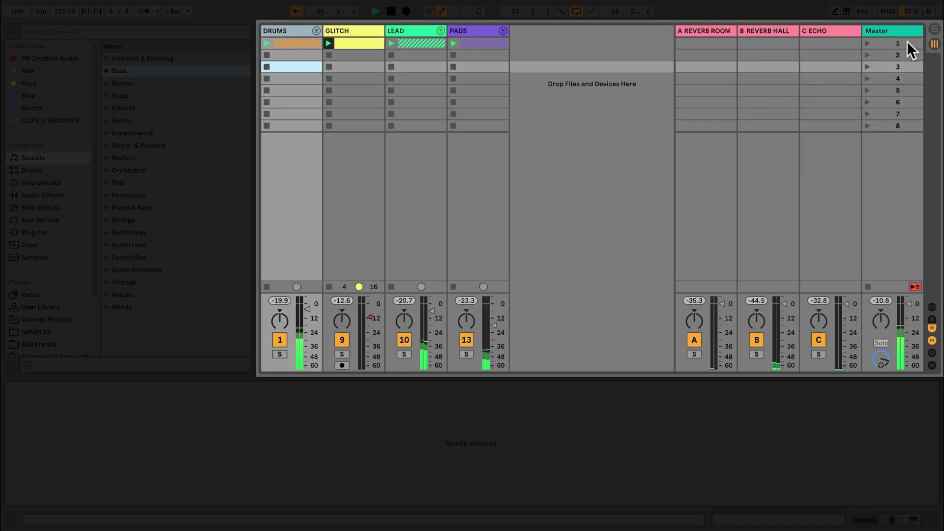
# Flip to the Arrangement view and back to Session, then hide and reshow the browser.
pyautogui.click(932, 30)
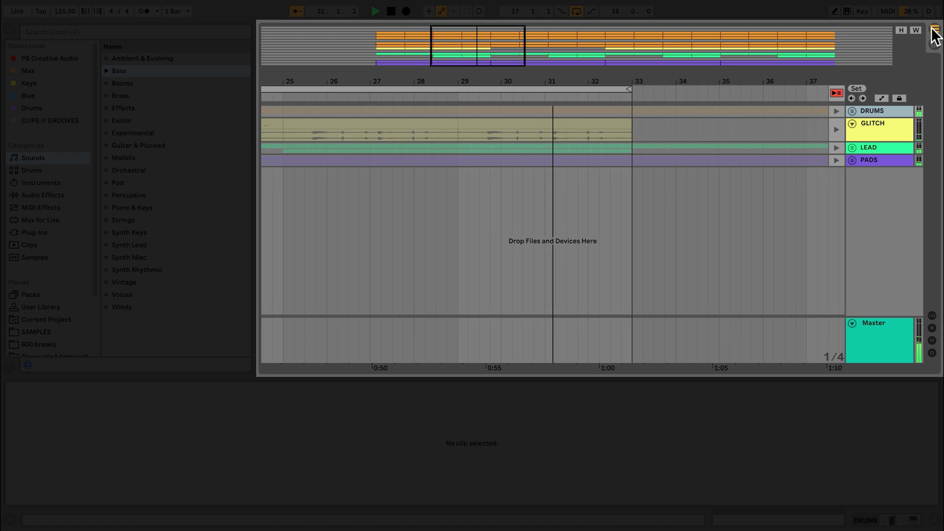
pyautogui.click(932, 31)
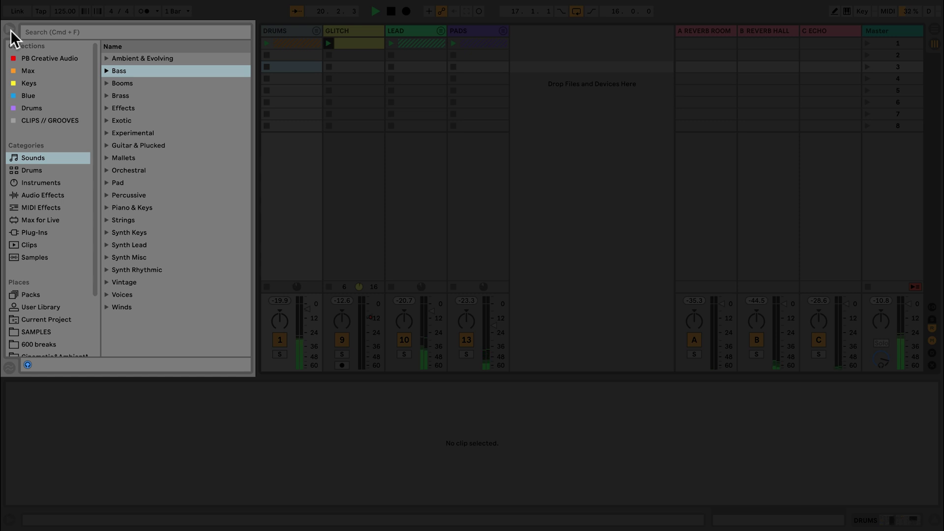
pyautogui.click(11, 30)
pyautogui.click(10, 31)
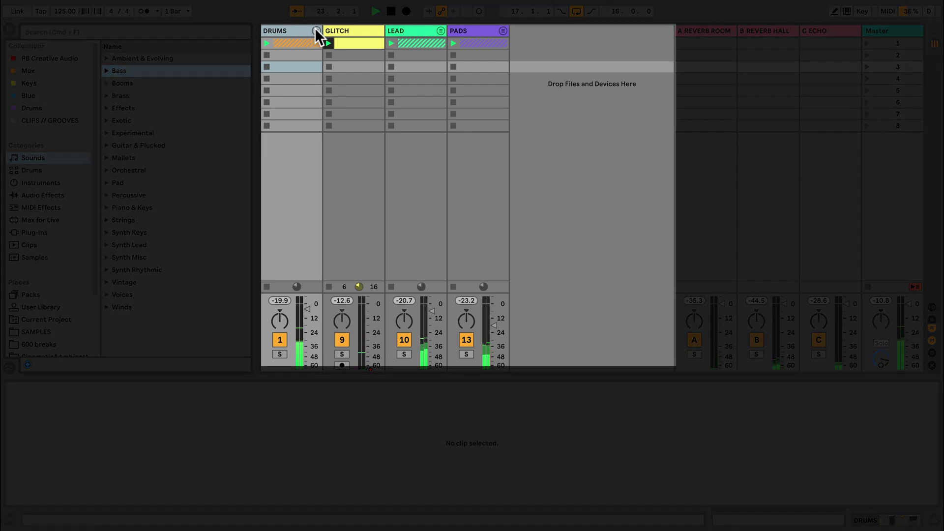
# Unfold DRUMS, open the SNARE then GLITCH clips, and reveal the mixer's In/Out routing.
pyautogui.click(315, 30)
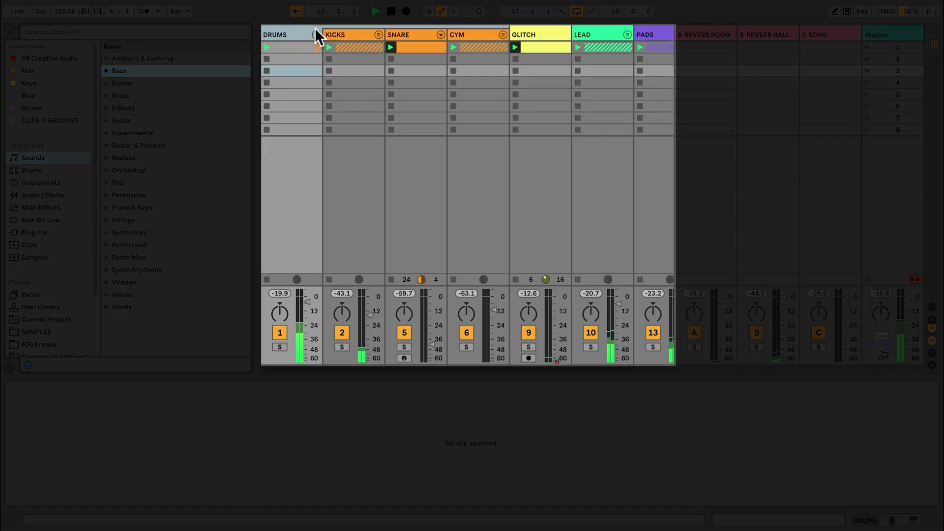
pyautogui.click(410, 44)
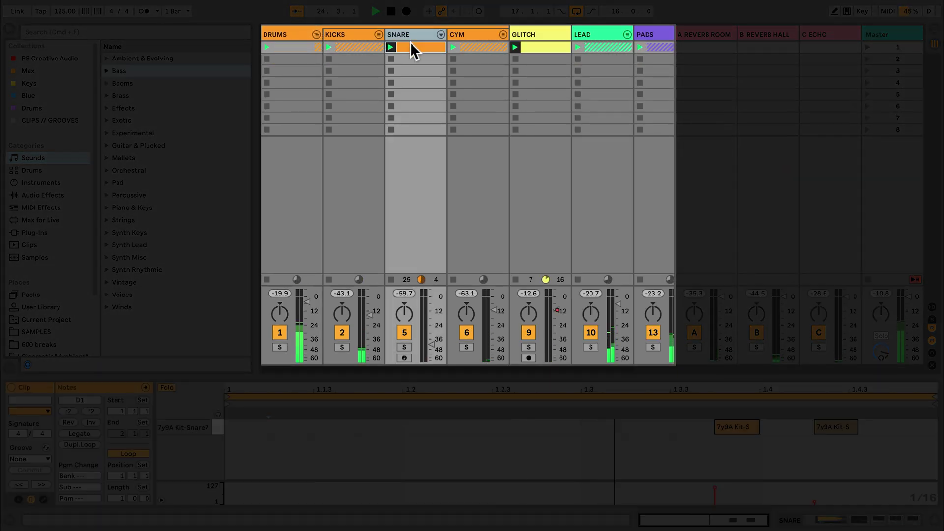
pyautogui.click(543, 46)
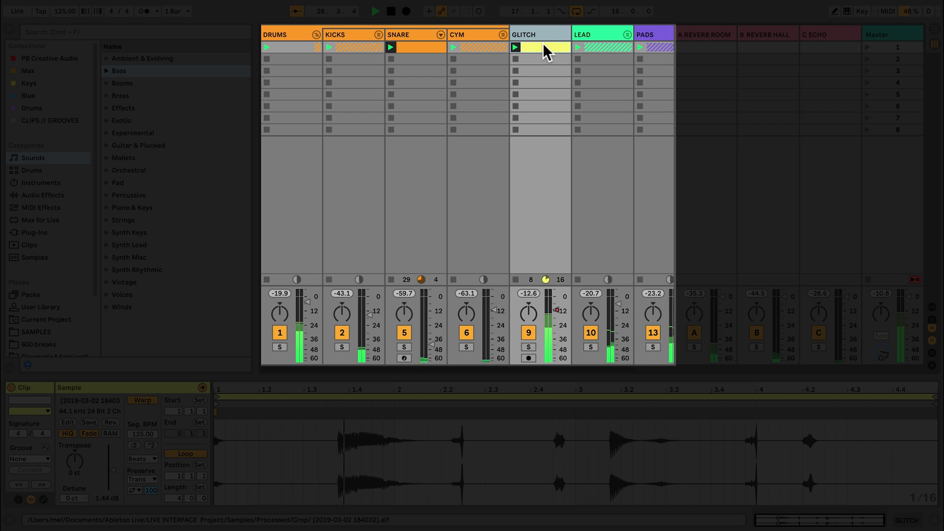
pyautogui.click(932, 305)
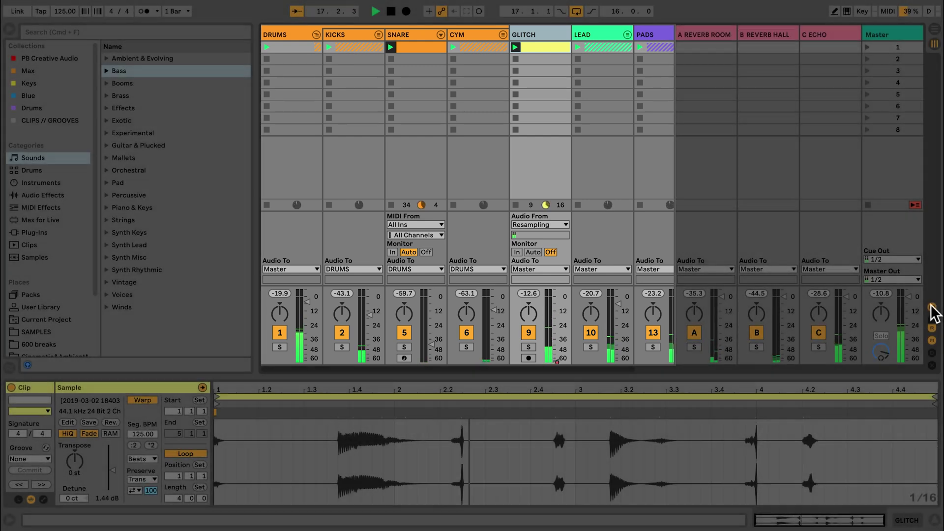
# Hide the In/Out routing, select the A REVERB ROOM return, then the Master track.
pyautogui.click(932, 306)
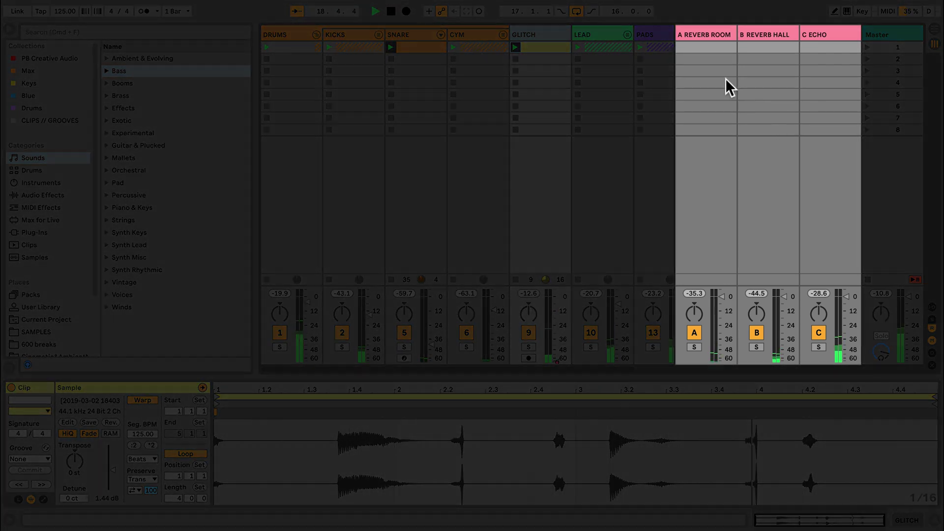
pyautogui.click(709, 34)
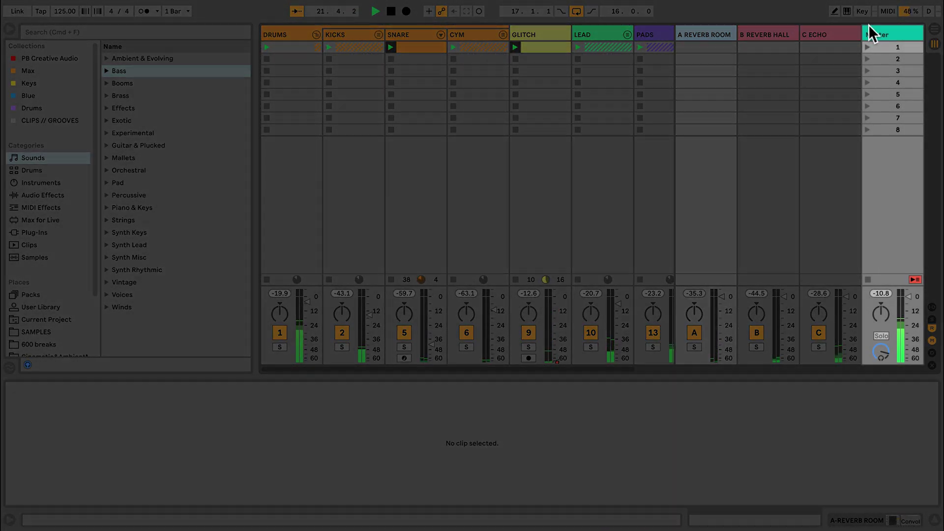
pyautogui.click(883, 33)
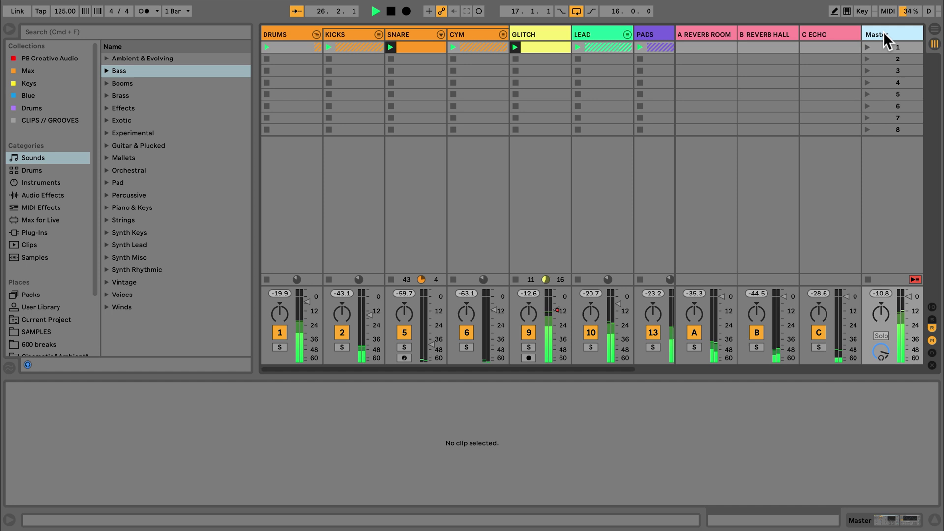
# Show B REVERB HALL's Convolution Reverb in Device View and open the Info View panel.
pyautogui.click(782, 34)
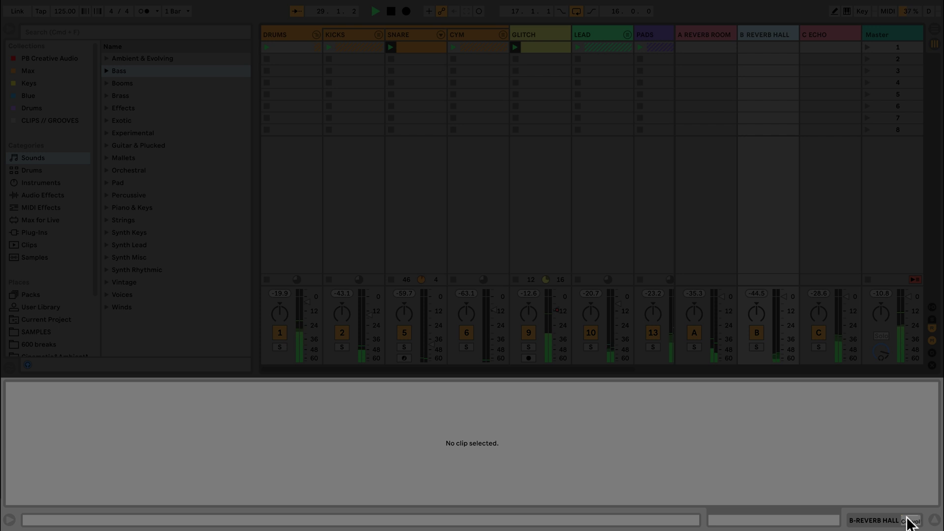
pyautogui.click(908, 521)
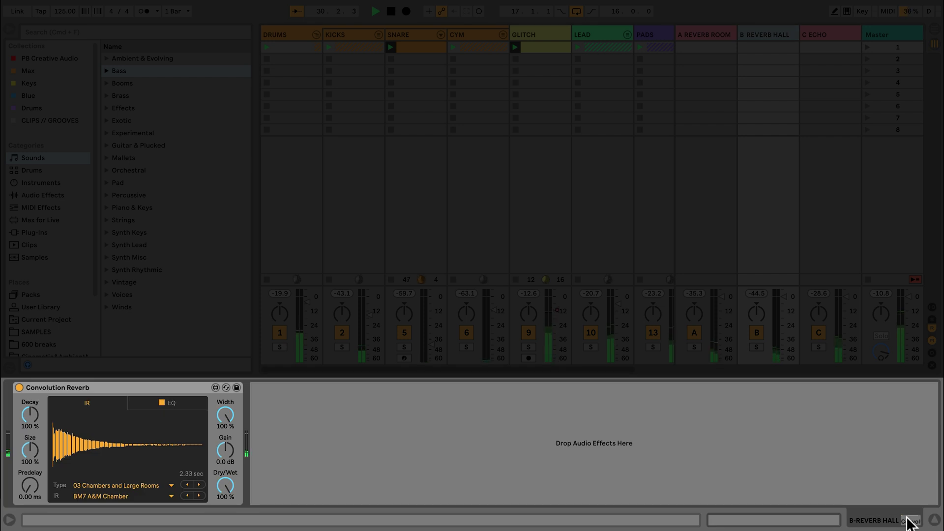
pyautogui.click(933, 521)
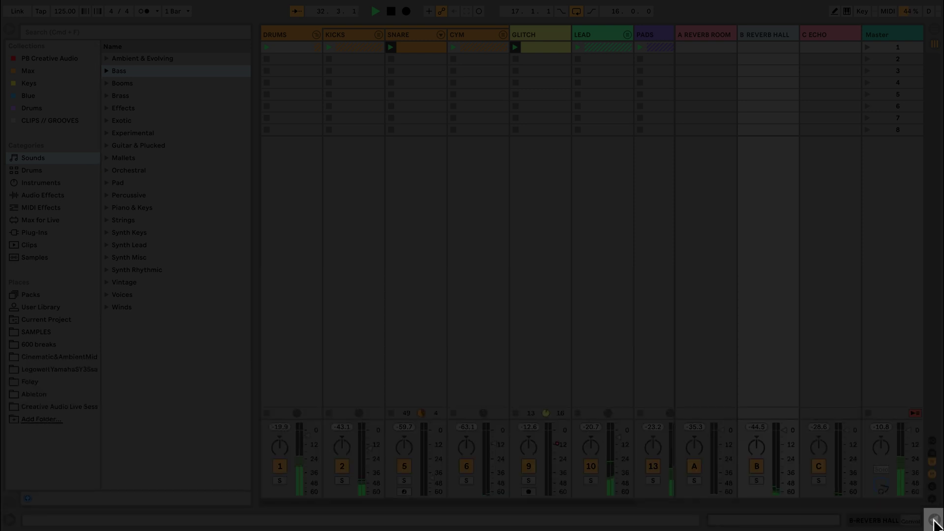
pyautogui.click(933, 520)
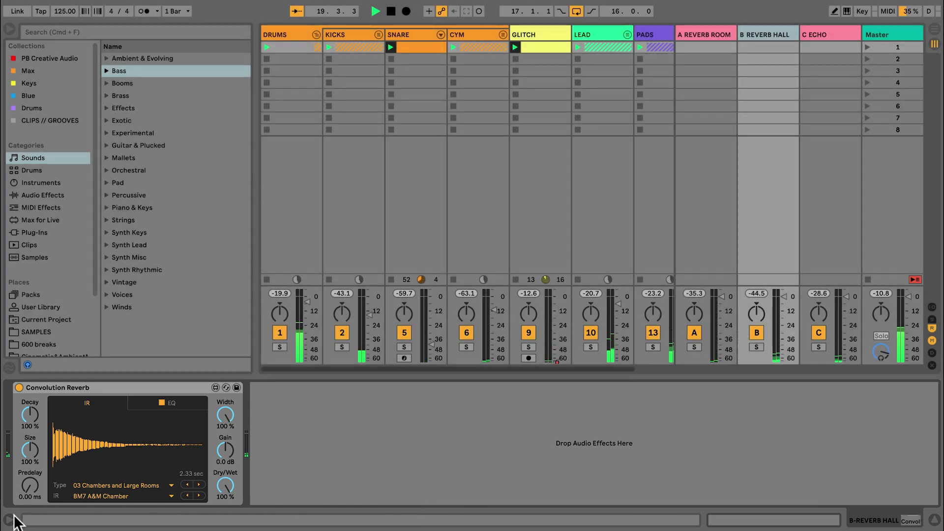
pyautogui.click(10, 520)
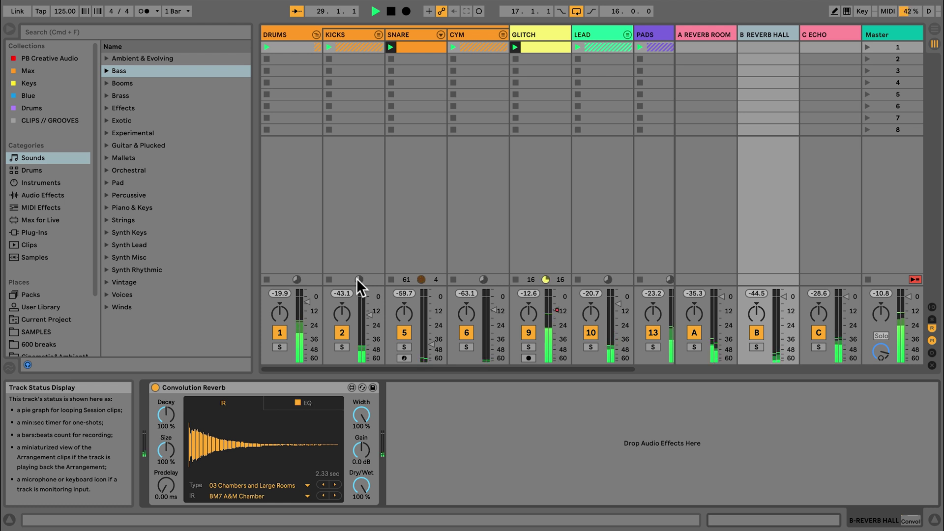
# In the Arrangement, drag the Overview to reach bars 53–58 and shorten the strip.
pyautogui.press('Tab')
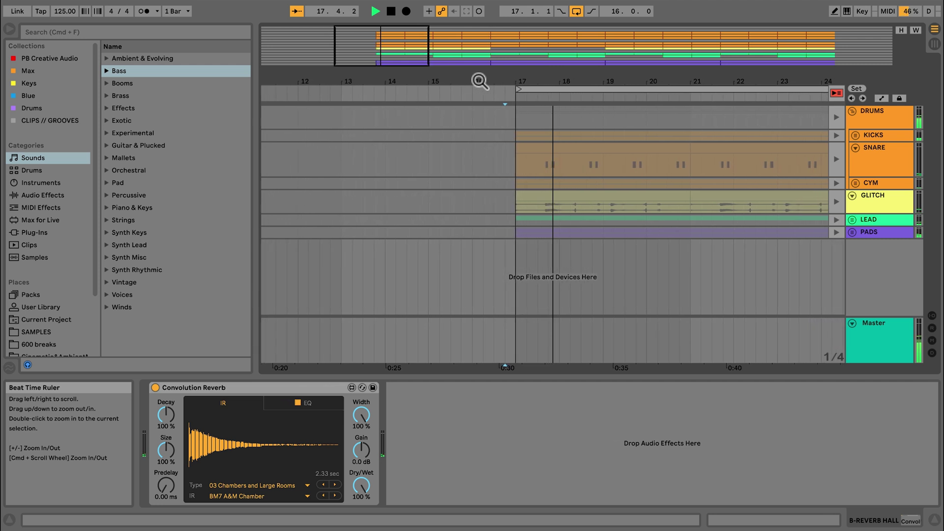
pyautogui.moveTo(479, 81); pyautogui.dragTo(264, 82)
pyautogui.moveTo(533, 79); pyautogui.dragTo(462, 76)
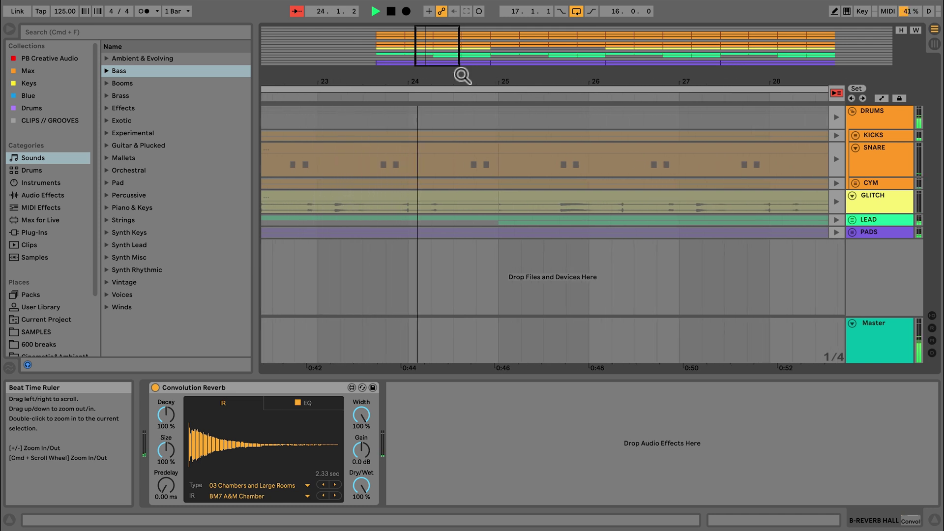
pyautogui.click(521, 54)
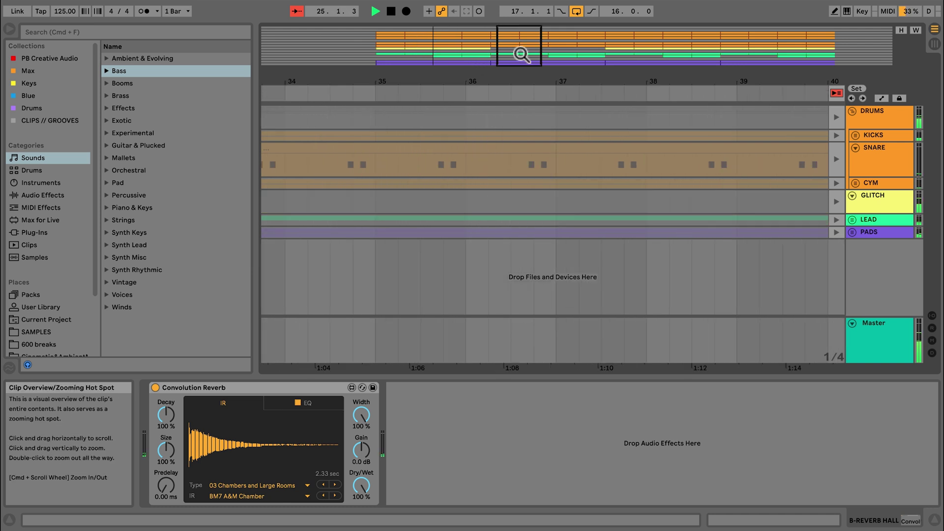
pyautogui.moveTo(602, 44); pyautogui.dragTo(652, 45)
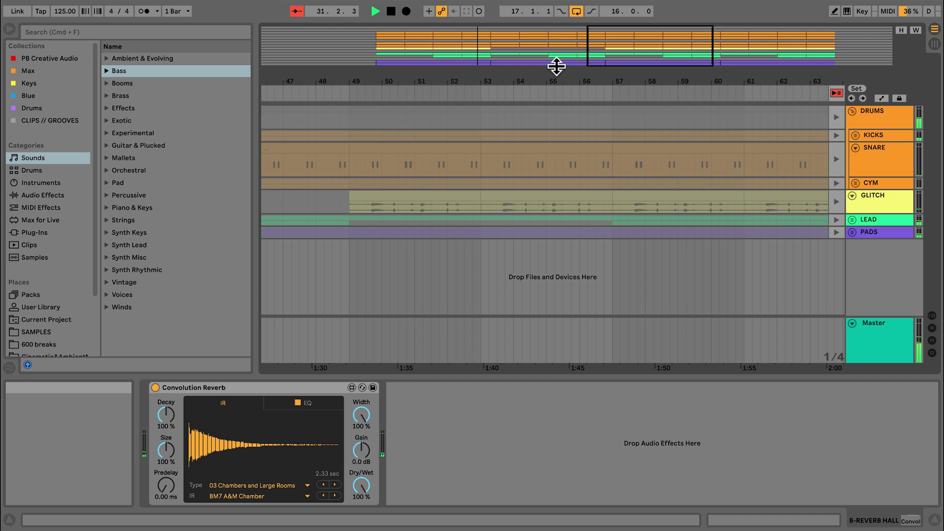
pyautogui.moveTo(556, 66); pyautogui.dragTo(552, 49)
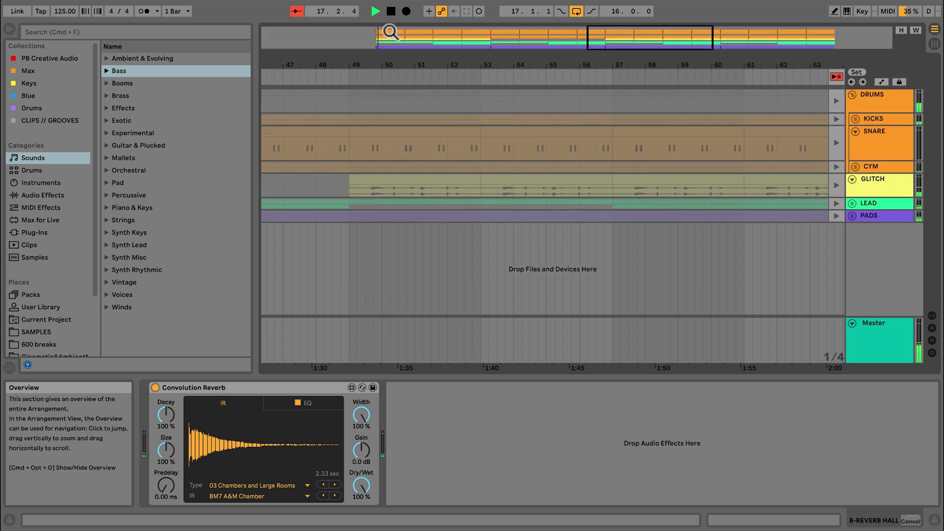
# Enable View > Overview and return to the Arrangement view.
pyautogui.press('Tab')
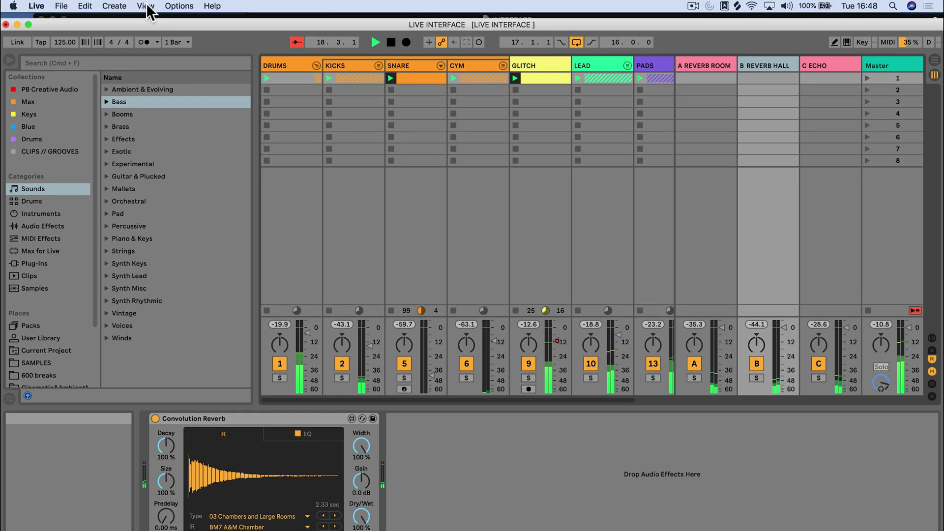
pyautogui.click(145, 6)
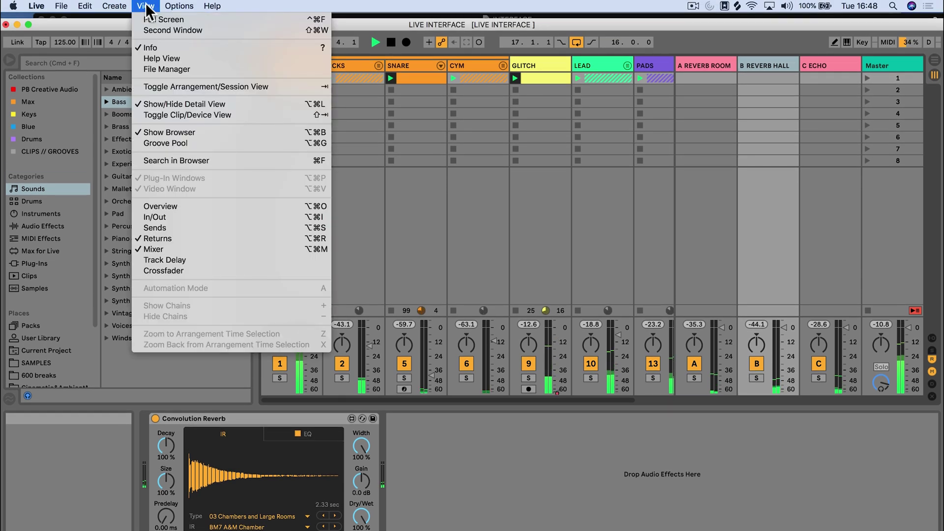
pyautogui.click(174, 206)
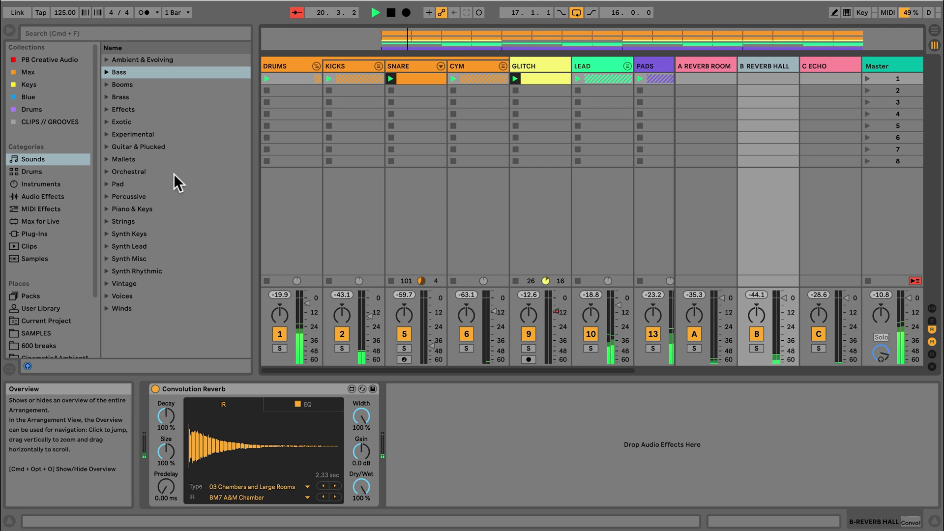
pyautogui.press('Tab')
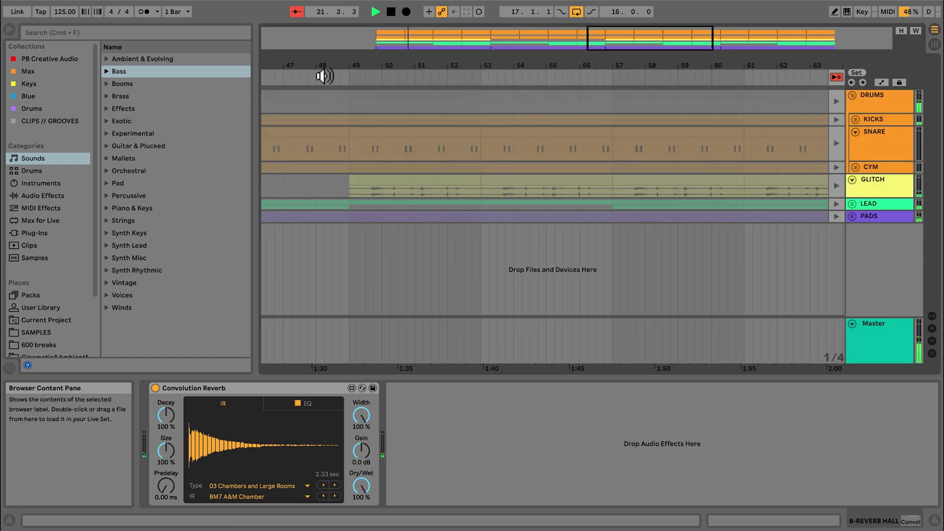
# Fit bars 17 to 81 on screen with W, then zoom in and back out.
pyautogui.press('w')
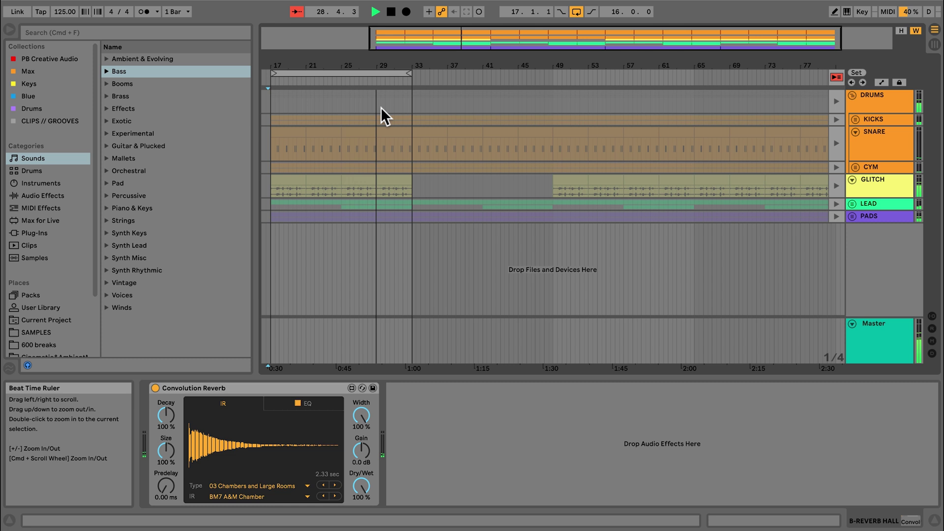
pyautogui.scroll(10, 377, 137)
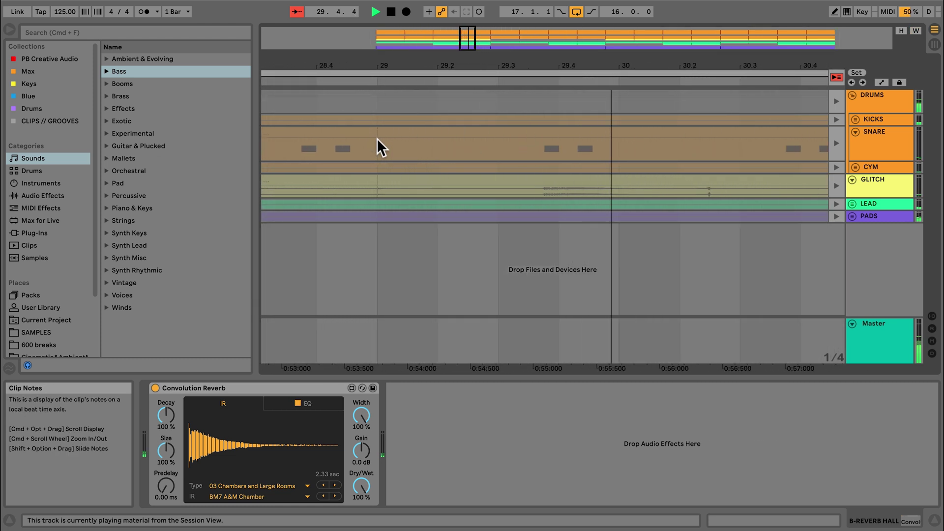
pyautogui.scroll(-10, 377, 137)
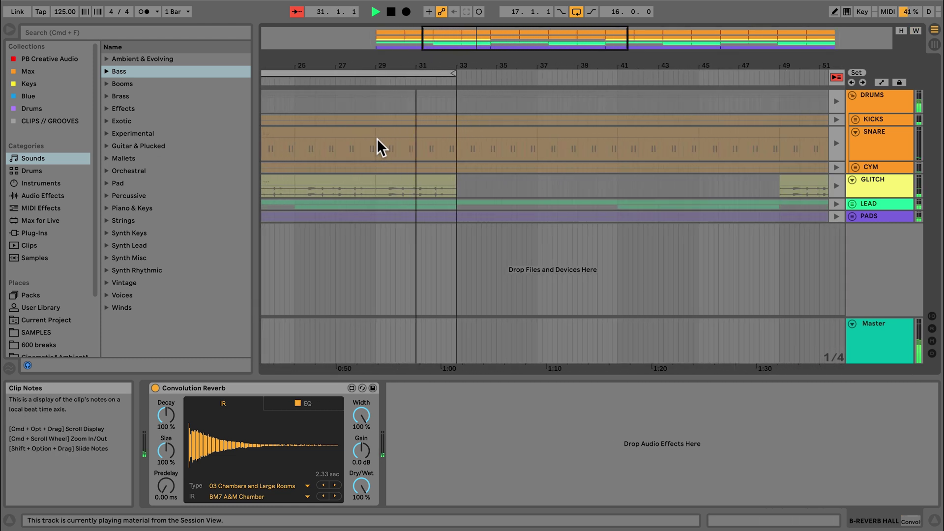
pyautogui.scroll(-5, 377, 138)
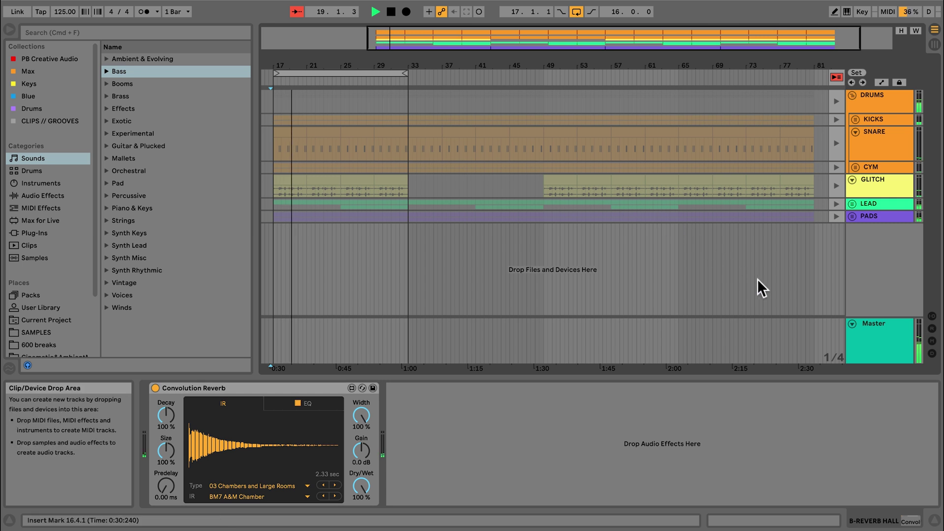
# Toggle the In/Out routing off again and show the B REVERB HALL and C ECHO returns.
pyautogui.click(932, 317)
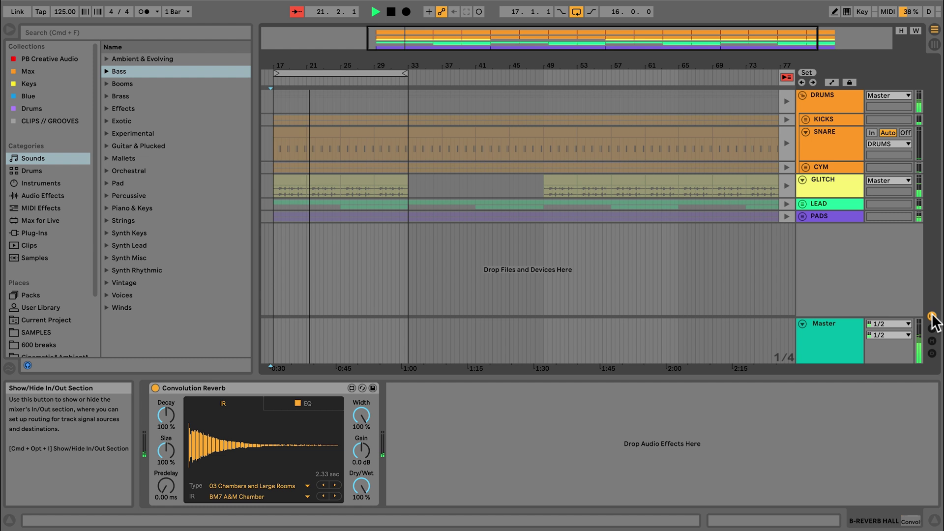
pyautogui.click(931, 316)
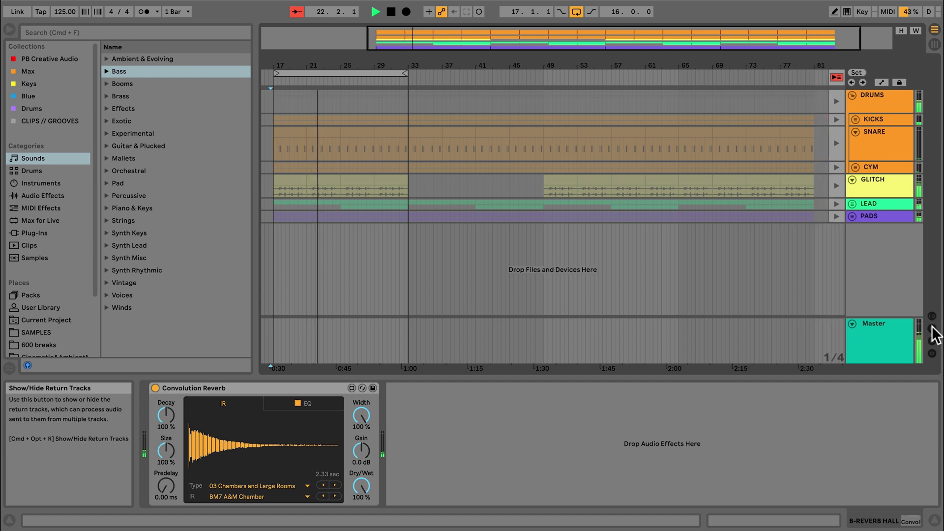
pyautogui.click(931, 328)
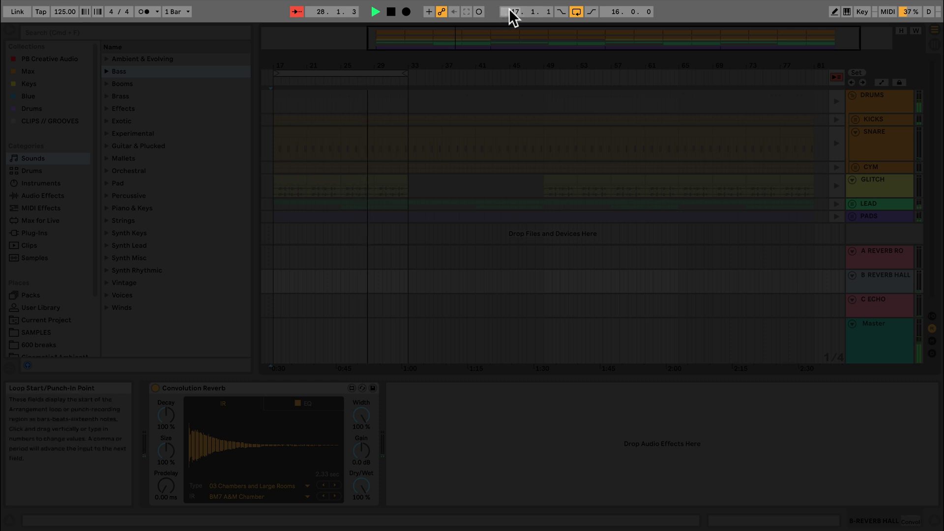
pyautogui.click(574, 9)
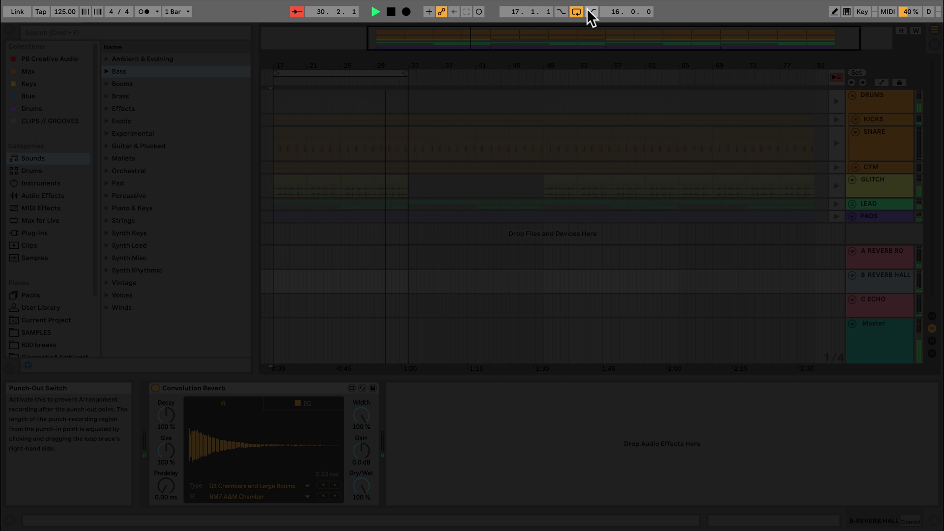